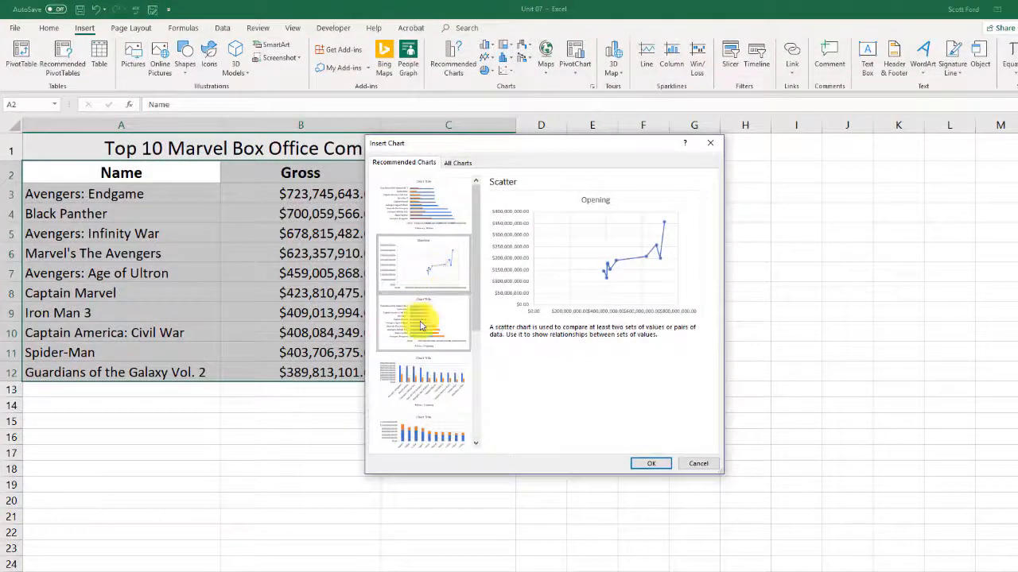
# Preview the recommended chart types for the box office data, including Stacked Column, Funnel and Pareto
pyautogui.click(420, 318)
pyautogui.click(427, 394)
pyautogui.scroll(-3, 427, 394)
pyautogui.click(404, 315)
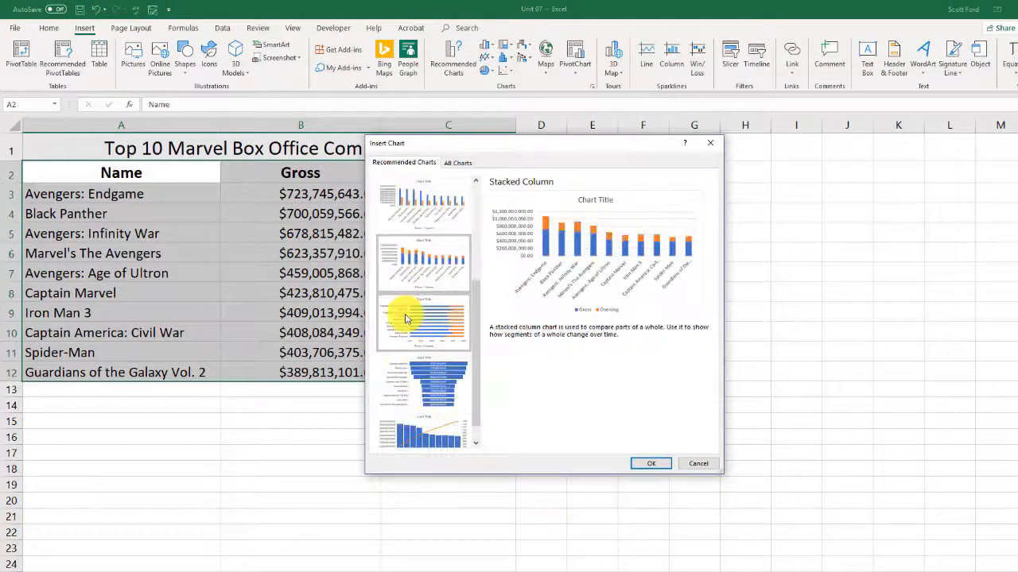
pyautogui.click(390, 372)
pyautogui.click(409, 432)
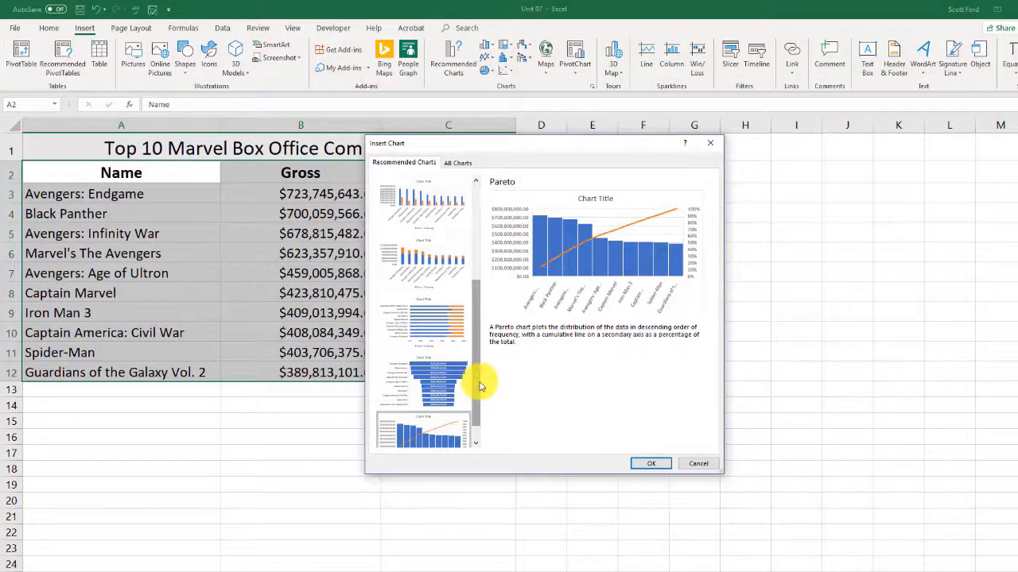
pyautogui.scroll(-1, 482, 387)
pyautogui.click(421, 362)
pyautogui.click(422, 270)
pyautogui.click(423, 239)
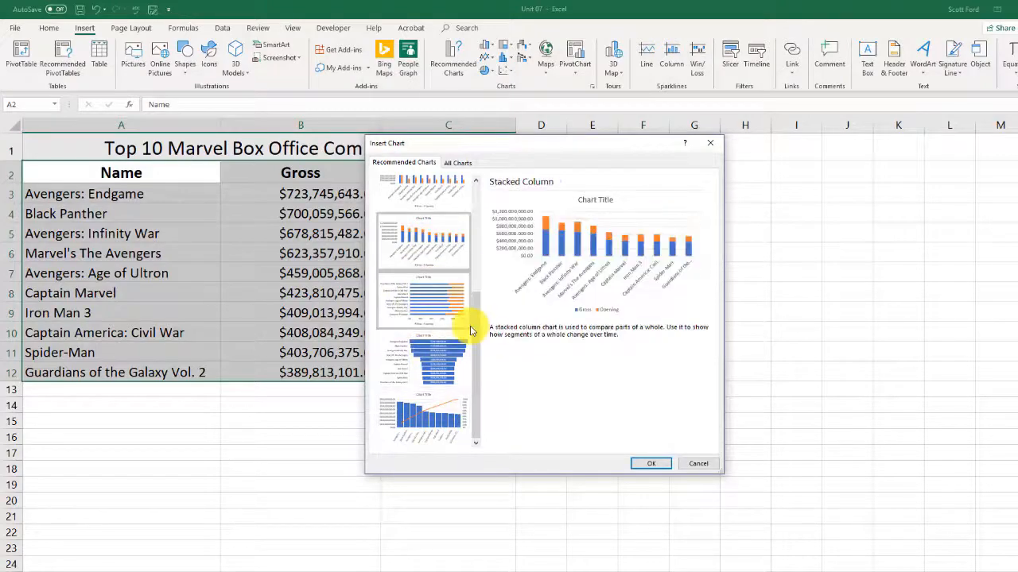
pyautogui.moveTo(475, 390); pyautogui.dragTo(476, 326)
pyautogui.click(444, 249)
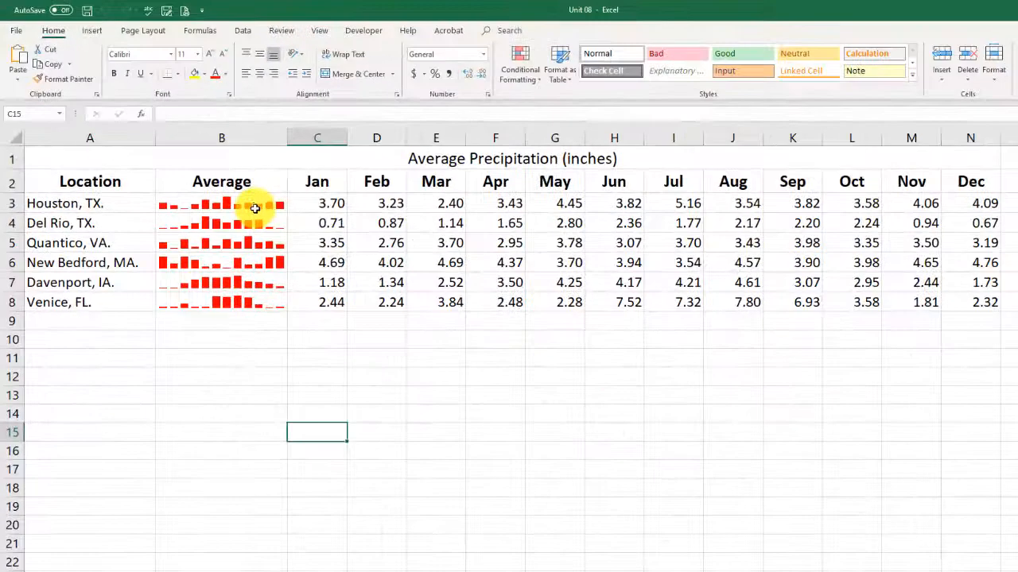
pyautogui.moveTo(254, 208); pyautogui.dragTo(239, 295)
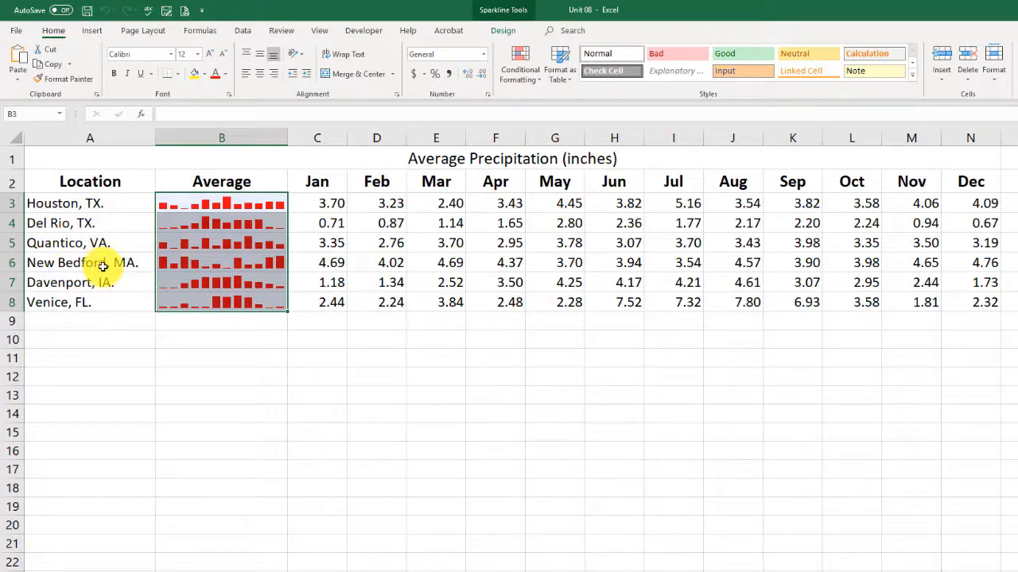
pyautogui.click(128, 323)
pyautogui.moveTo(209, 209); pyautogui.dragTo(211, 303)
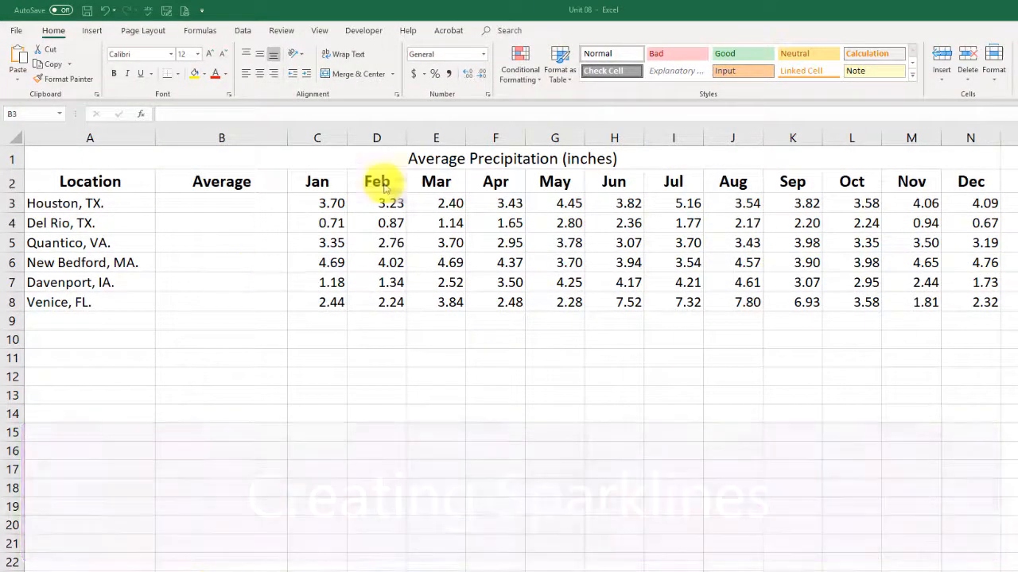
# Insert a column sparkline in B3 from data range C3:N3 and fill it down through B8
pyautogui.click(242, 204)
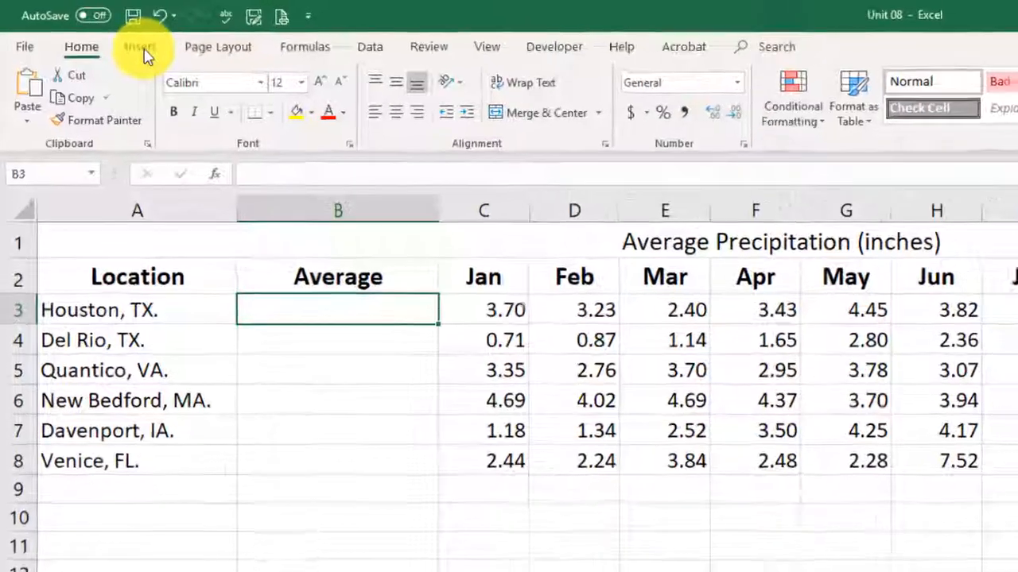
pyautogui.click(99, 35)
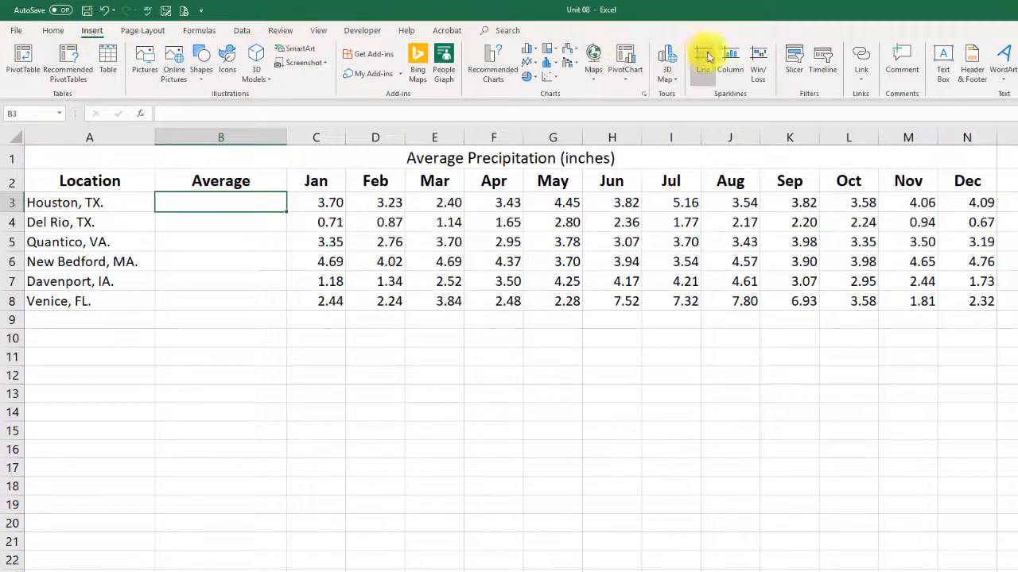
pyautogui.click(731, 52)
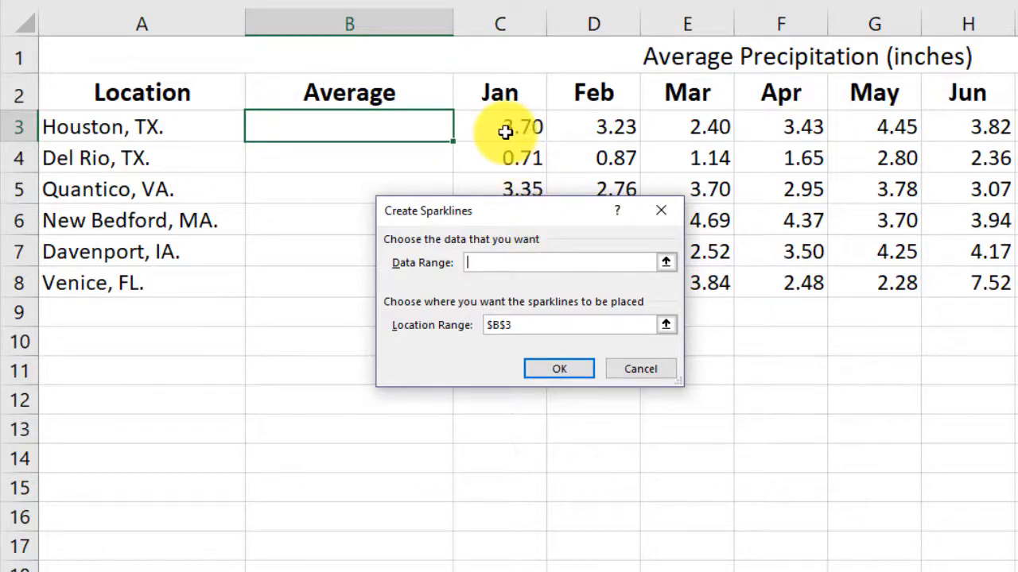
pyautogui.moveTo(506, 132); pyautogui.dragTo(974, 206)
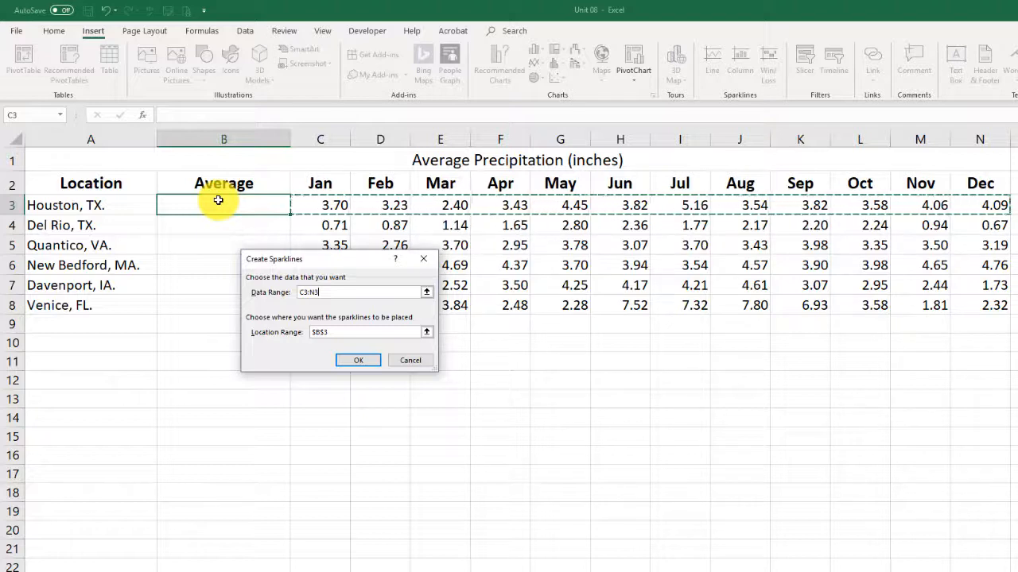
pyautogui.click(355, 361)
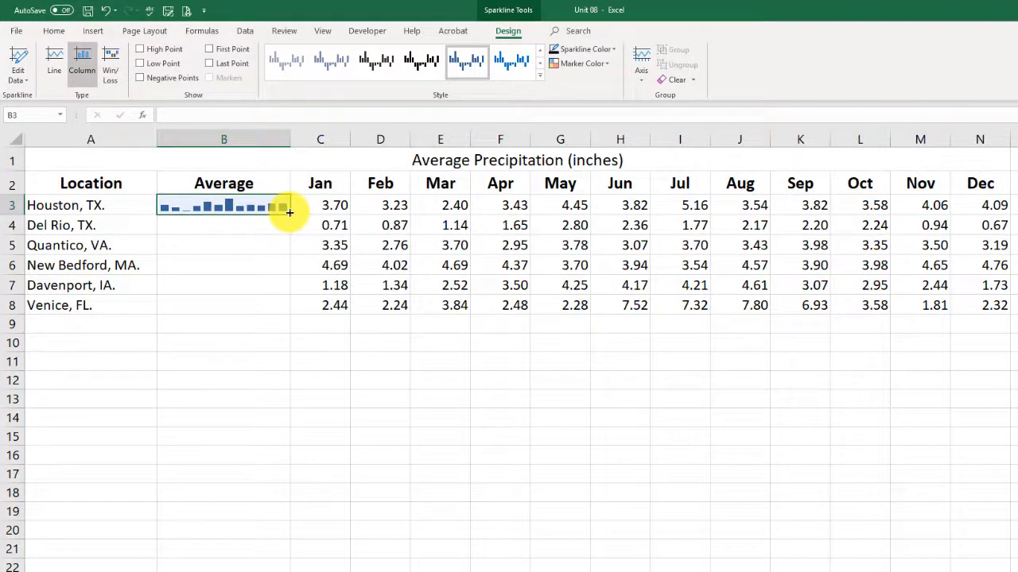
pyautogui.moveTo(288, 214); pyautogui.dragTo(279, 305)
pyautogui.moveTo(276, 306); pyautogui.dragTo(274, 305)
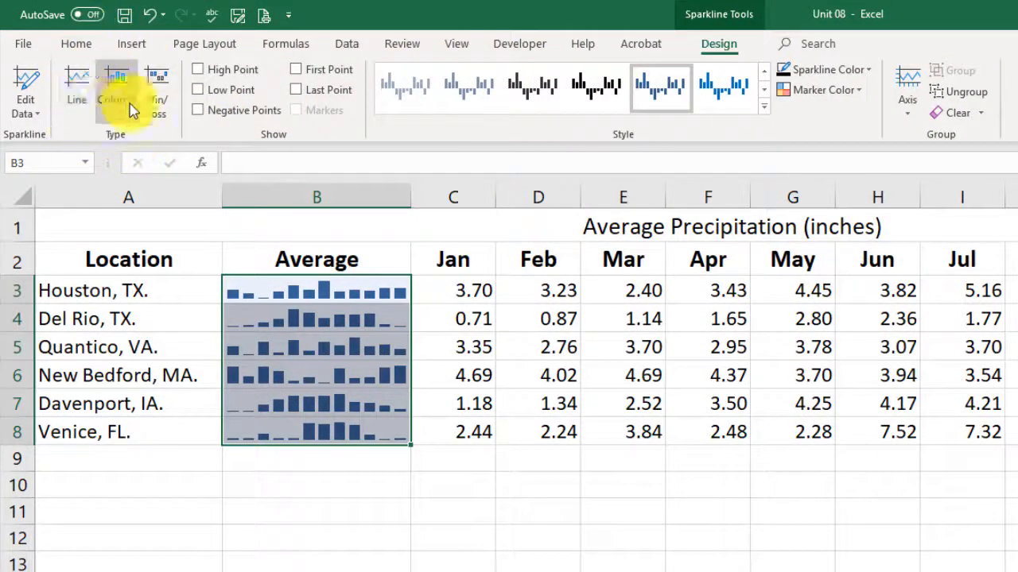
# Switch the sparklines in B3:B8 to the Line type and back to Column
pyautogui.click(80, 88)
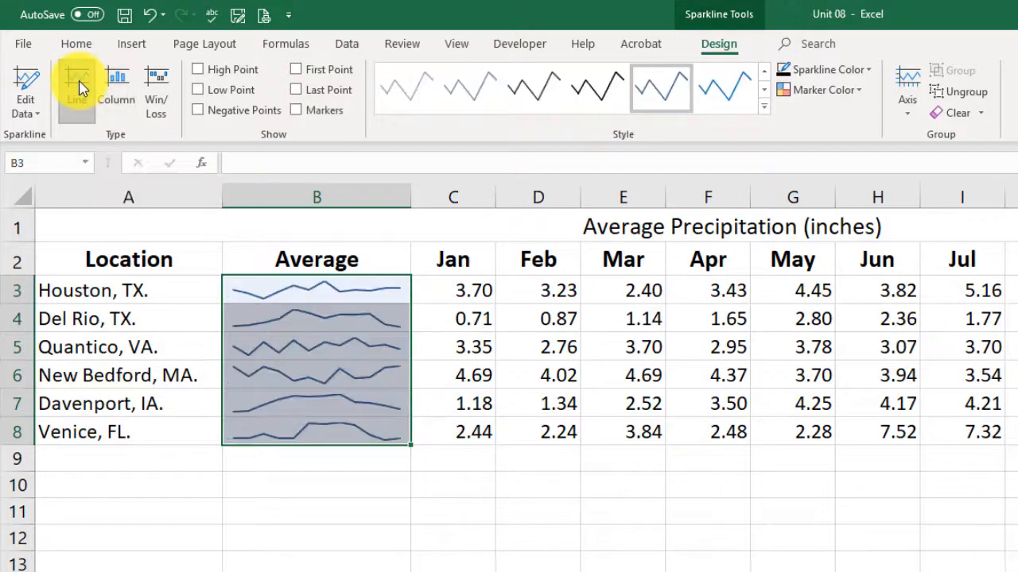
pyautogui.click(329, 484)
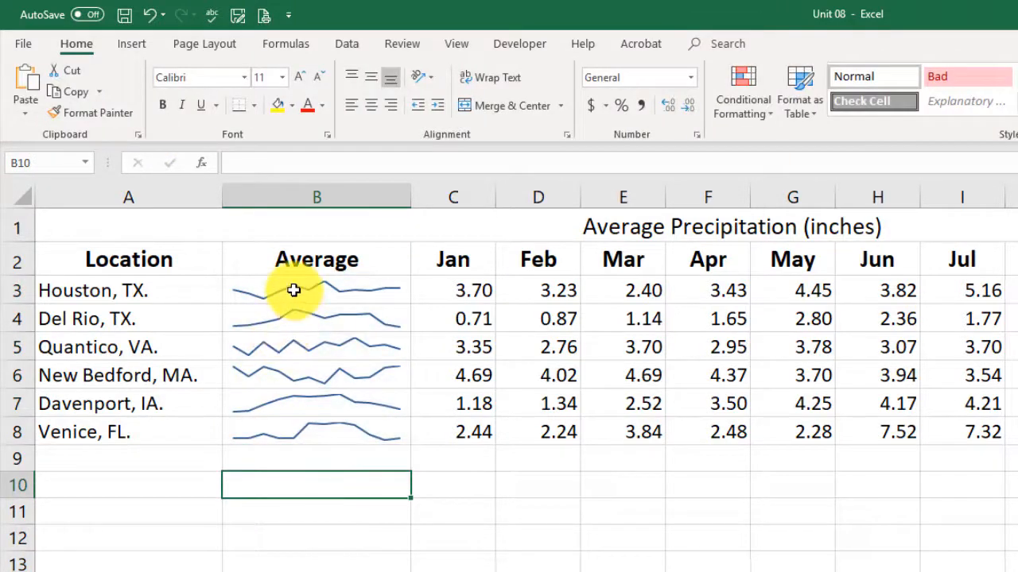
pyautogui.moveTo(293, 291); pyautogui.dragTo(318, 425)
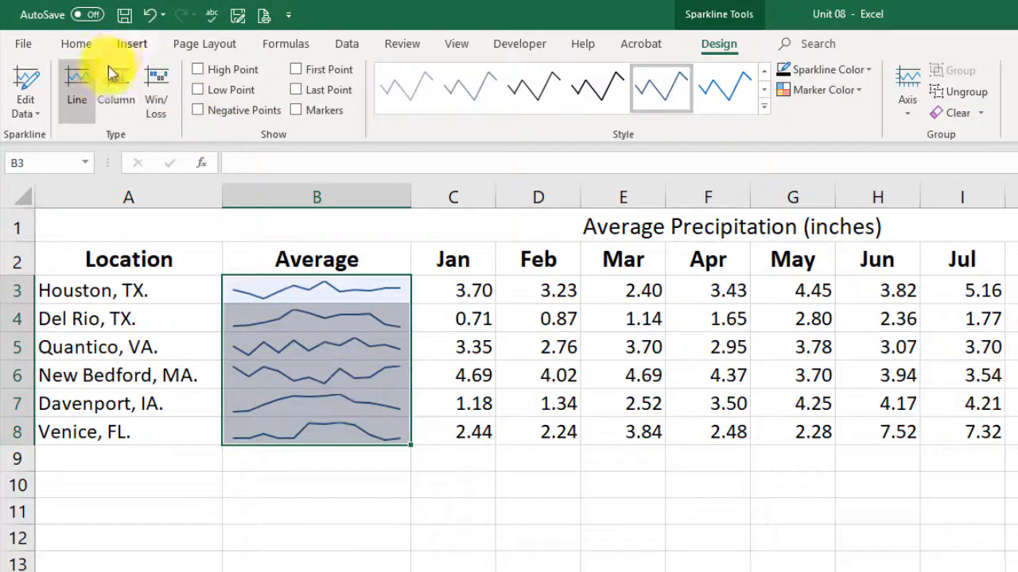
pyautogui.click(109, 93)
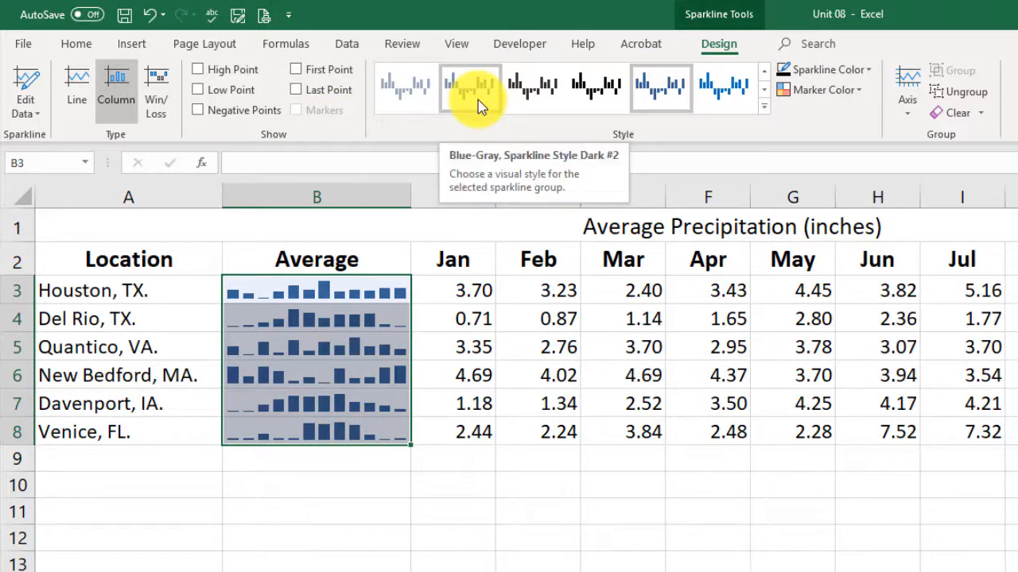
# Set the colour of the column sparklines in B3:B8 to the standard green
pyautogui.click(764, 113)
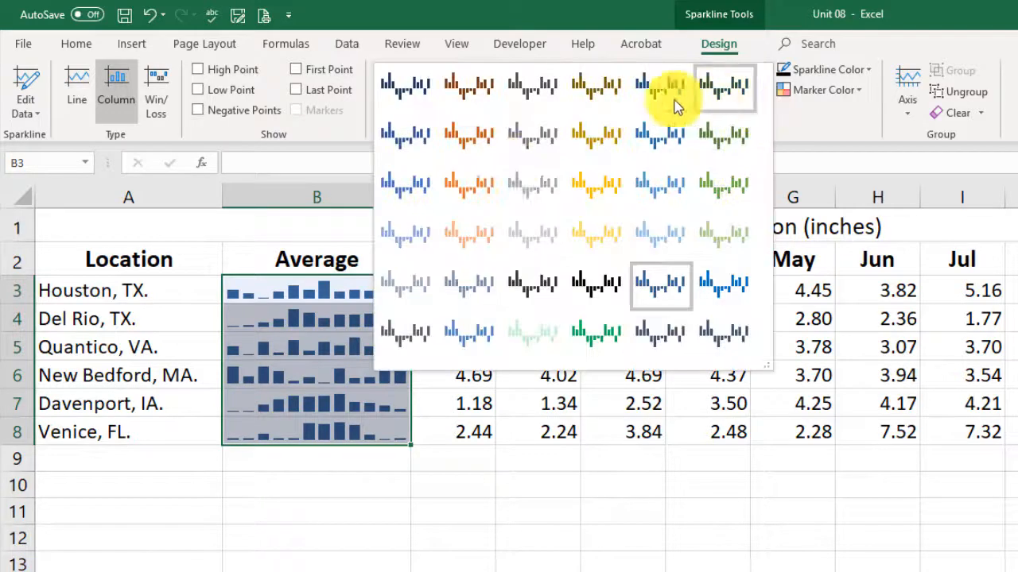
pyautogui.click(545, 7)
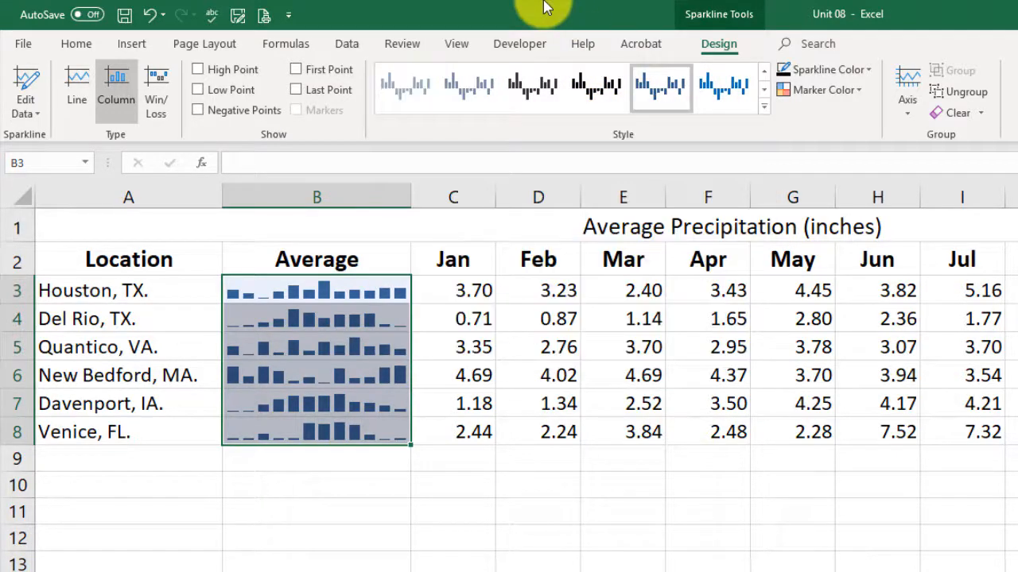
pyautogui.click(866, 78)
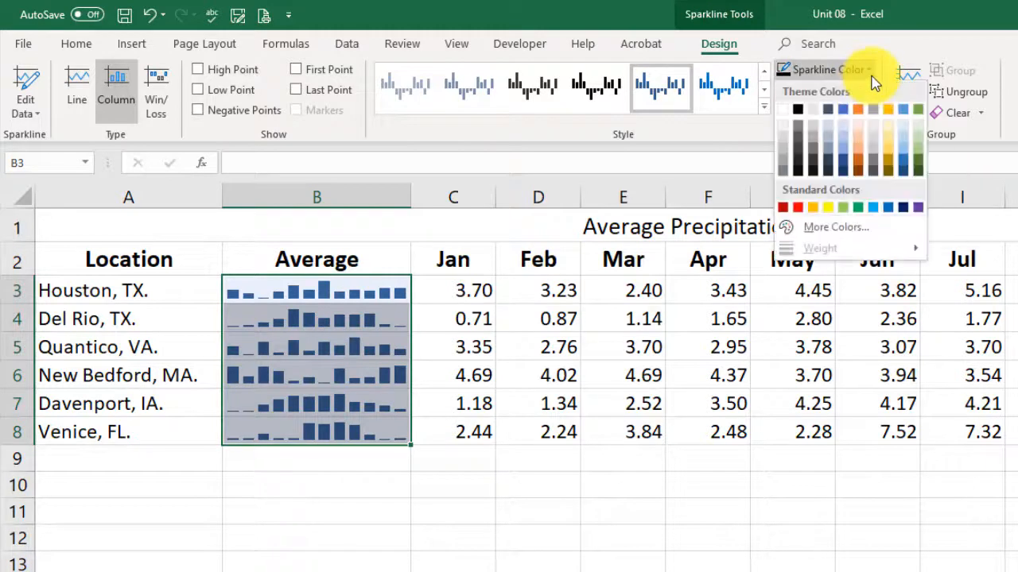
pyautogui.click(859, 208)
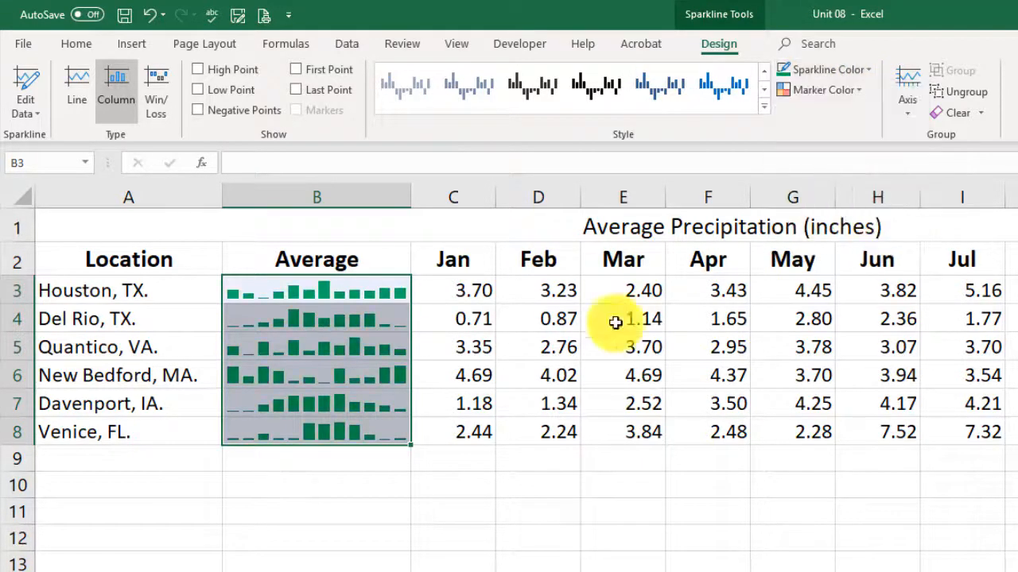
pyautogui.click(265, 517)
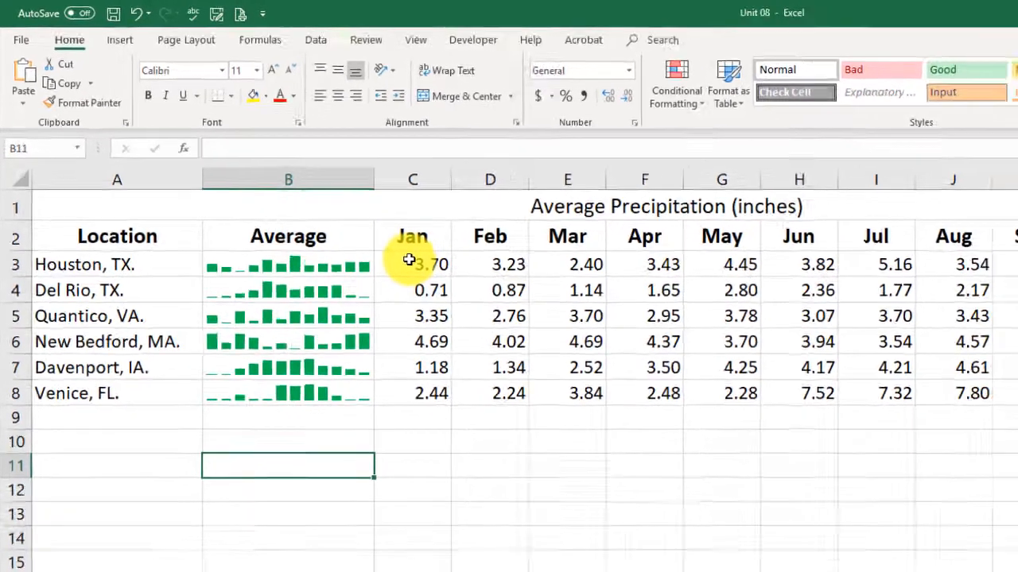
# Use Quick Analysis on C3:N3 to add a line sparkline in O3 and fill it down through O8
pyautogui.moveTo(449, 288); pyautogui.dragTo(925, 199)
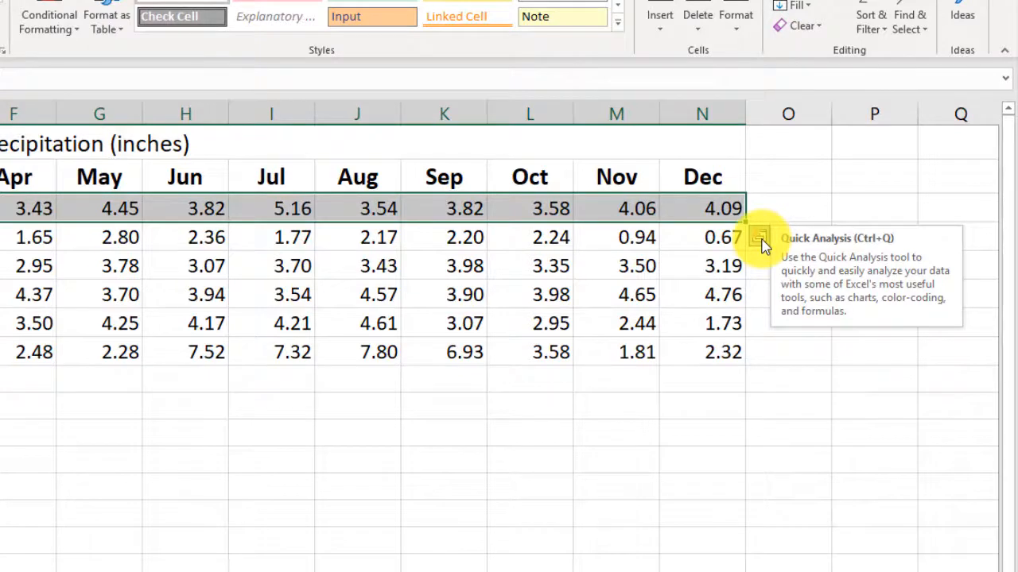
pyautogui.click(760, 239)
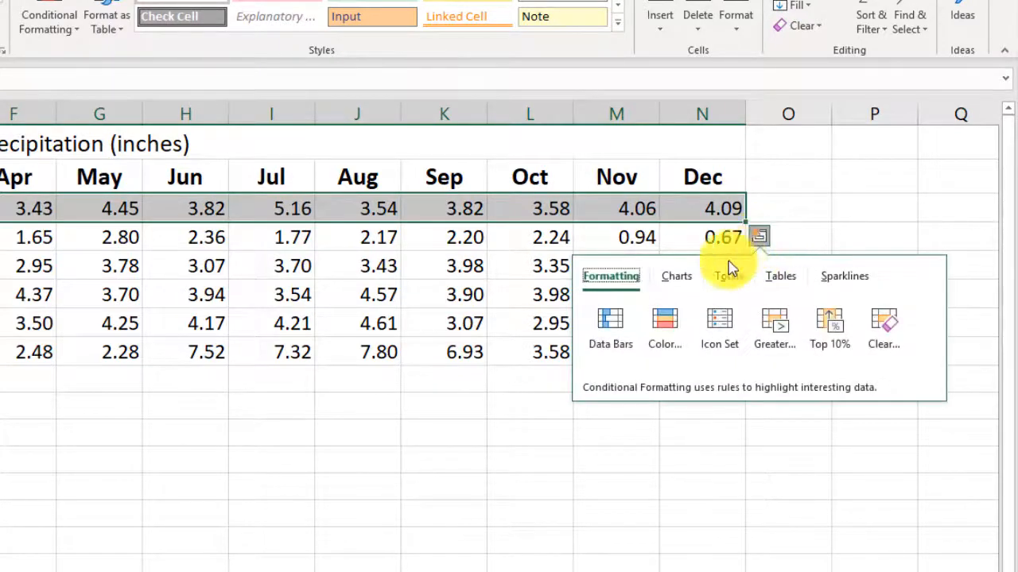
pyautogui.click(677, 278)
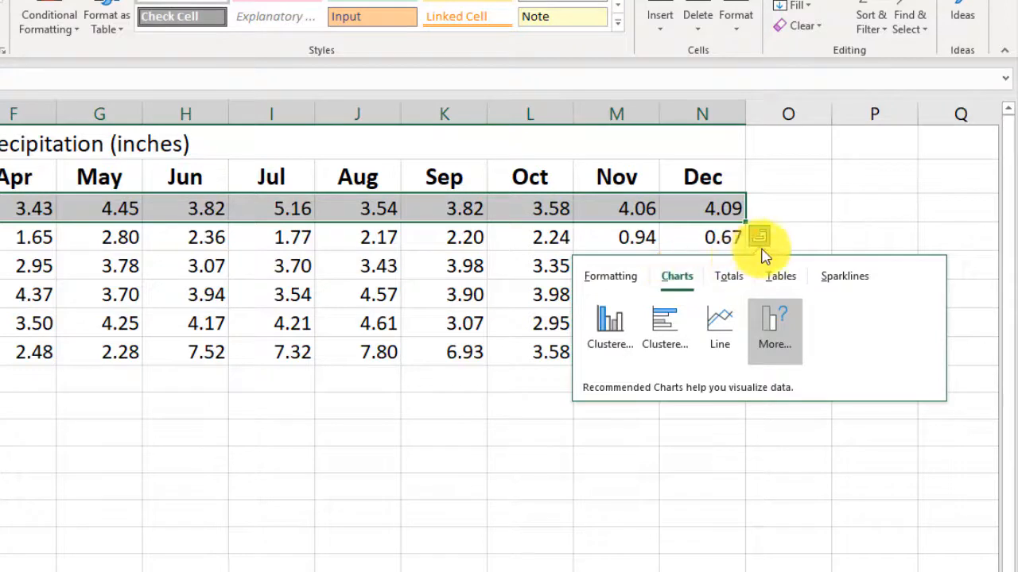
pyautogui.click(845, 277)
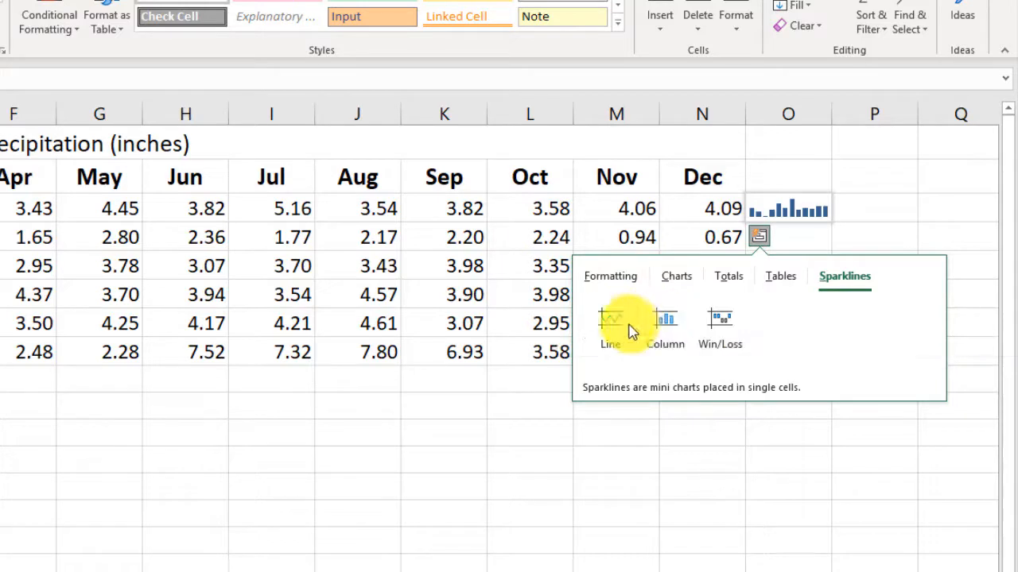
pyautogui.click(609, 318)
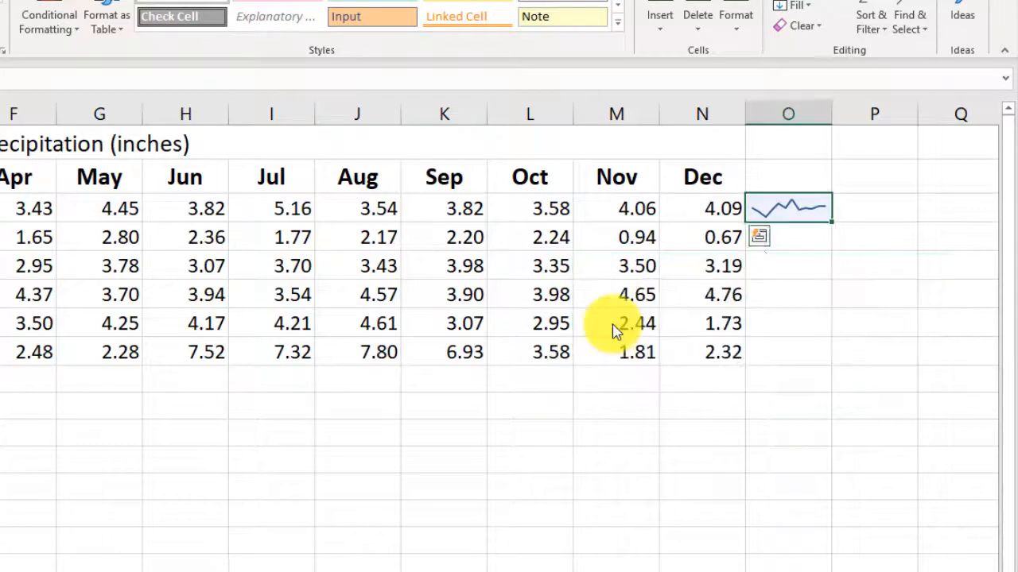
pyautogui.click(795, 232)
pyautogui.click(797, 209)
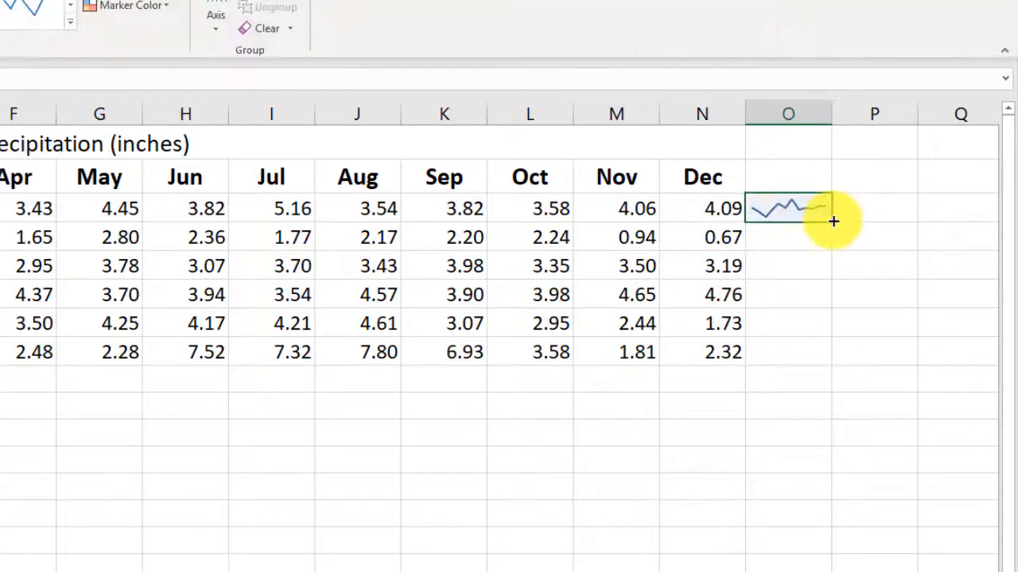
pyautogui.moveTo(832, 223); pyautogui.dragTo(813, 359)
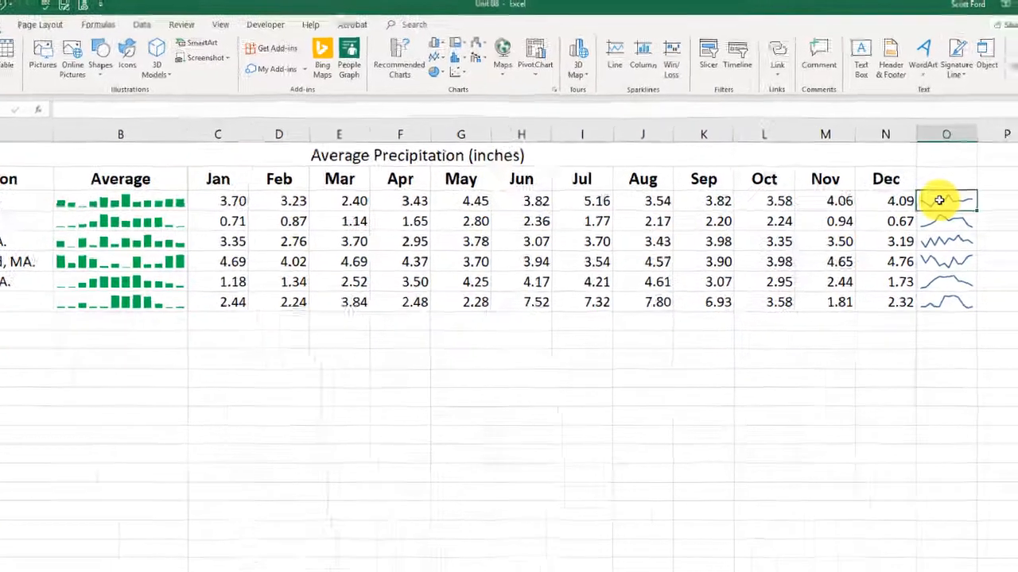
# Clear the selected line sparklines from O3:O8
pyautogui.moveTo(971, 184); pyautogui.dragTo(973, 284)
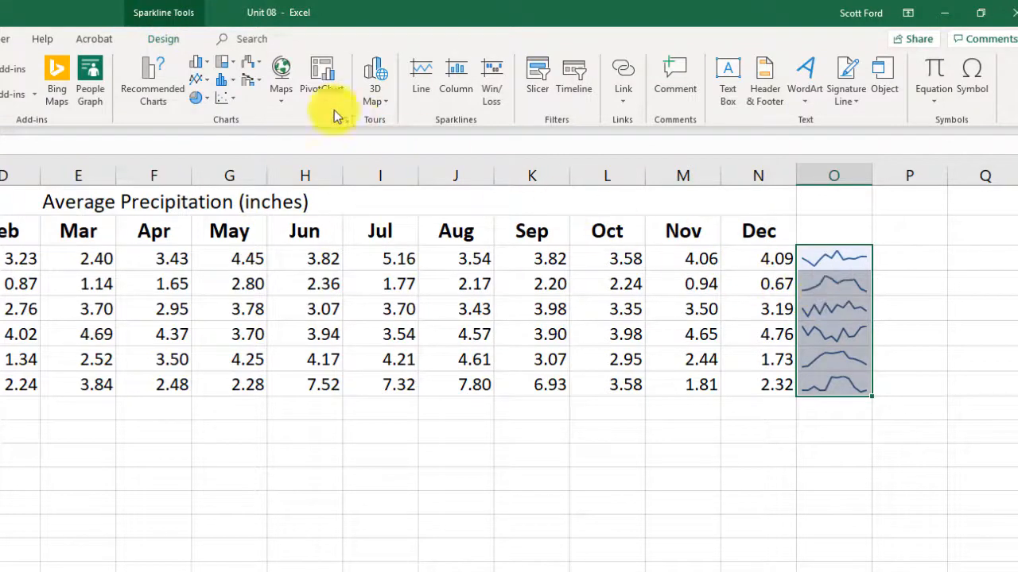
pyautogui.click(165, 40)
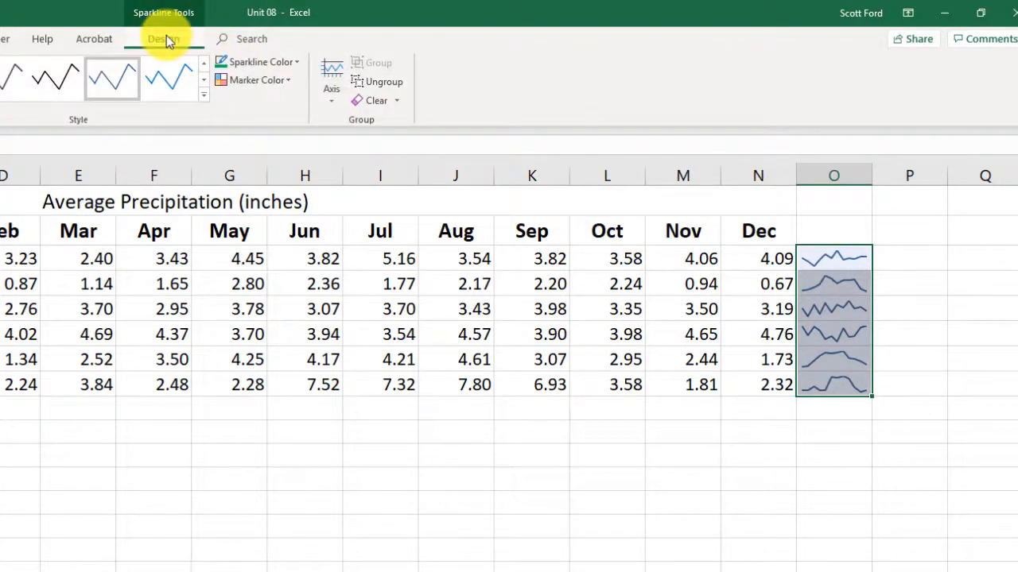
pyautogui.click(399, 101)
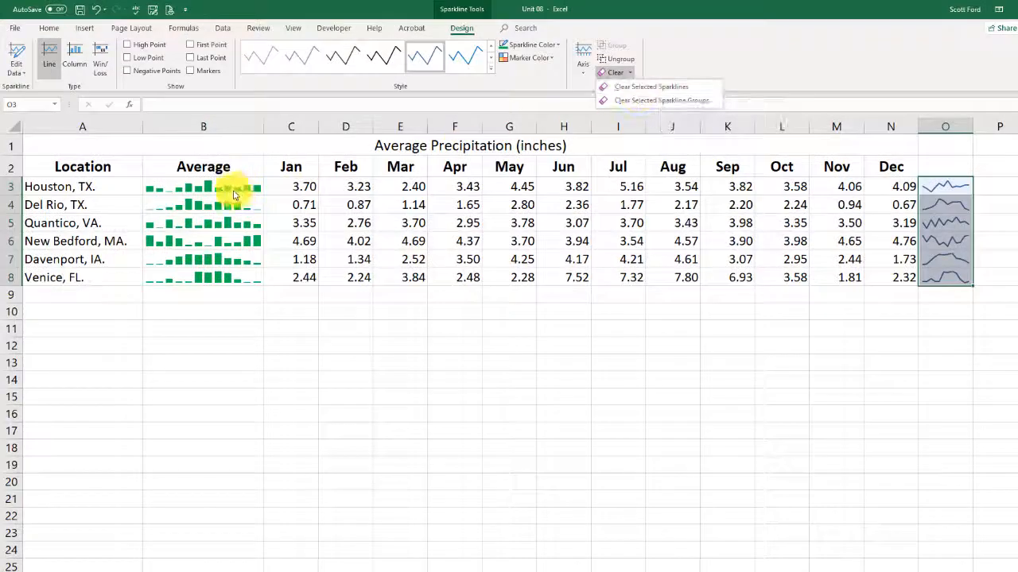
pyautogui.click(628, 89)
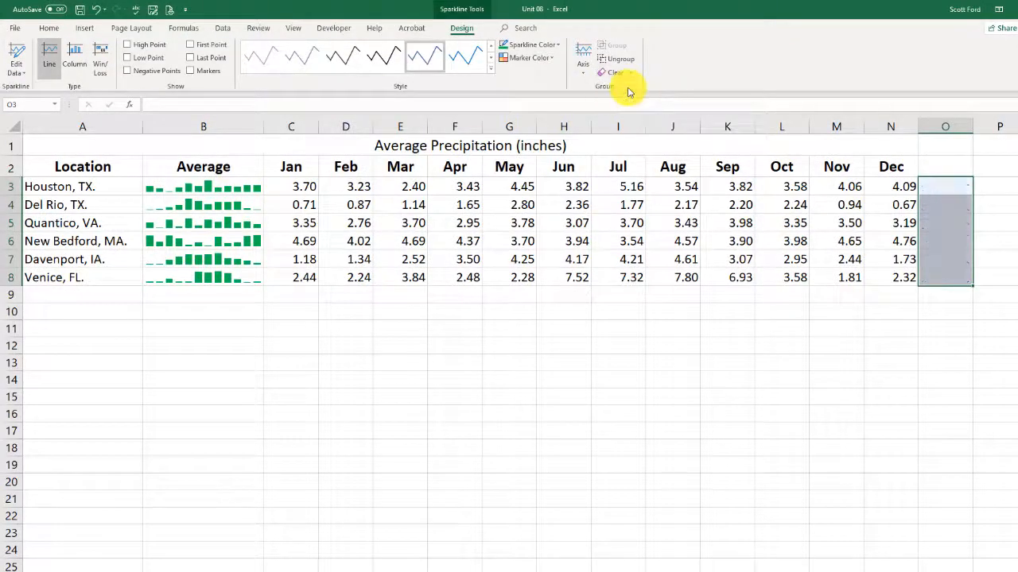